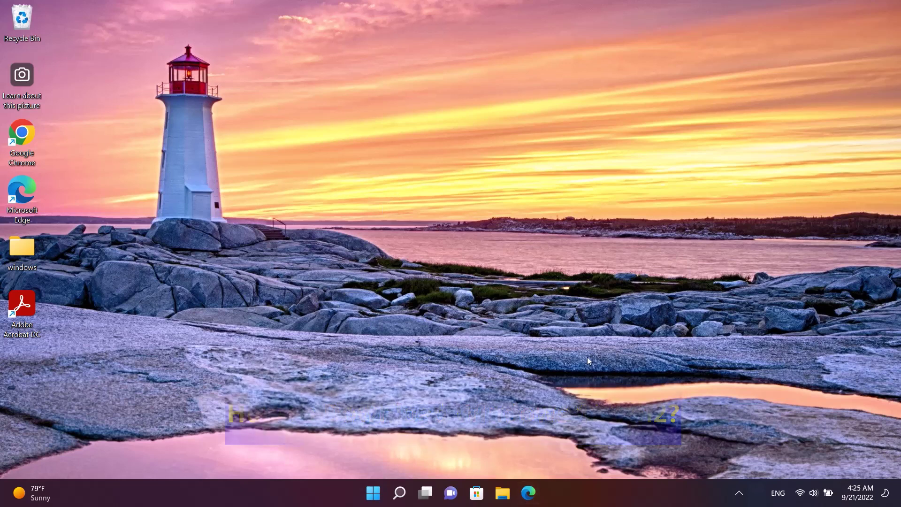
Open Microsoft Edge and search the web for "windows 11 iso download"
{"action": "left_click", "coordinate": [526, 498]}
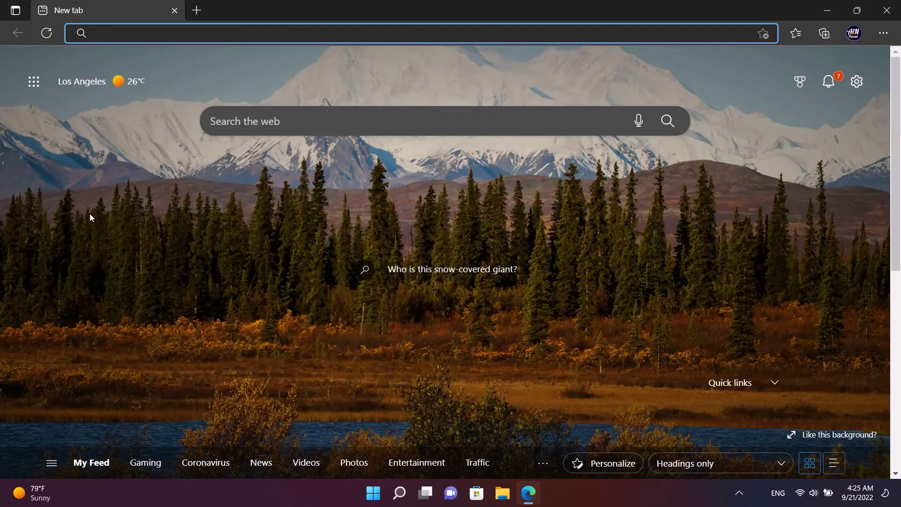
{"action": "left_click", "coordinate": [340, 122]}
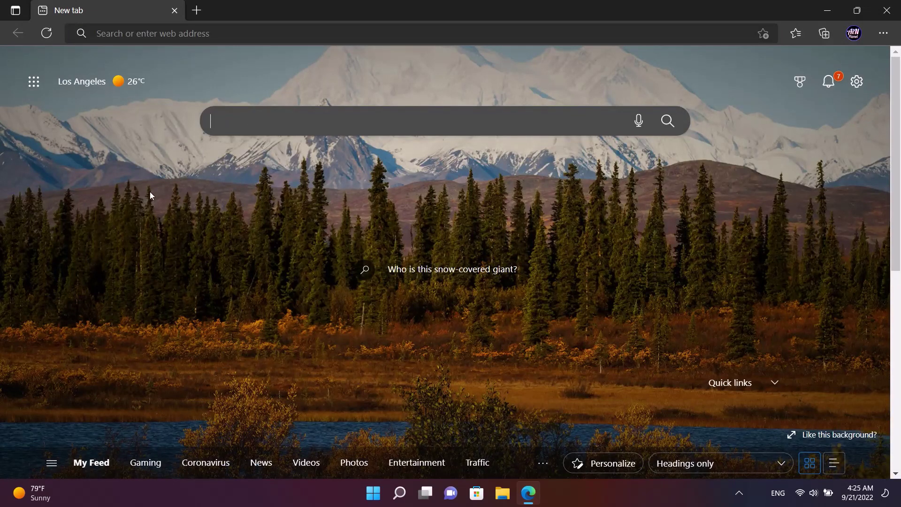
{"action": "type", "text": "wi"}
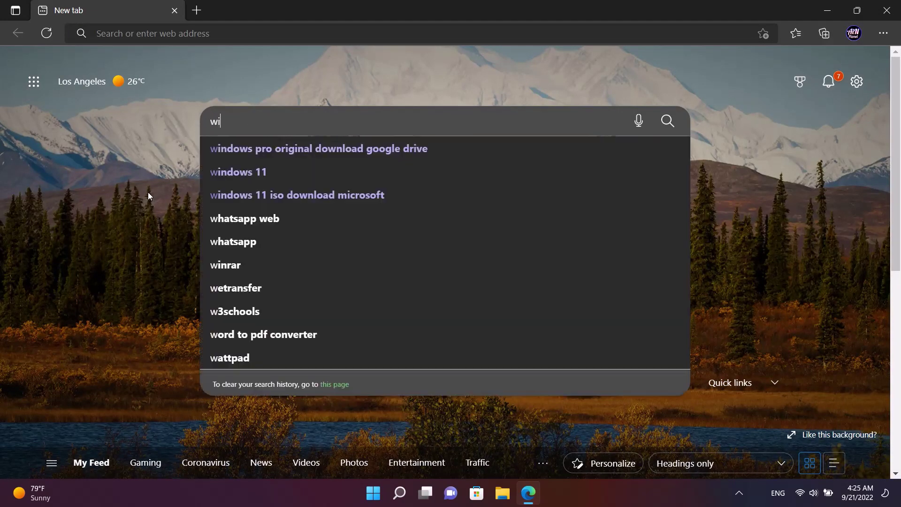
{"action": "type", "text": "ndo"}
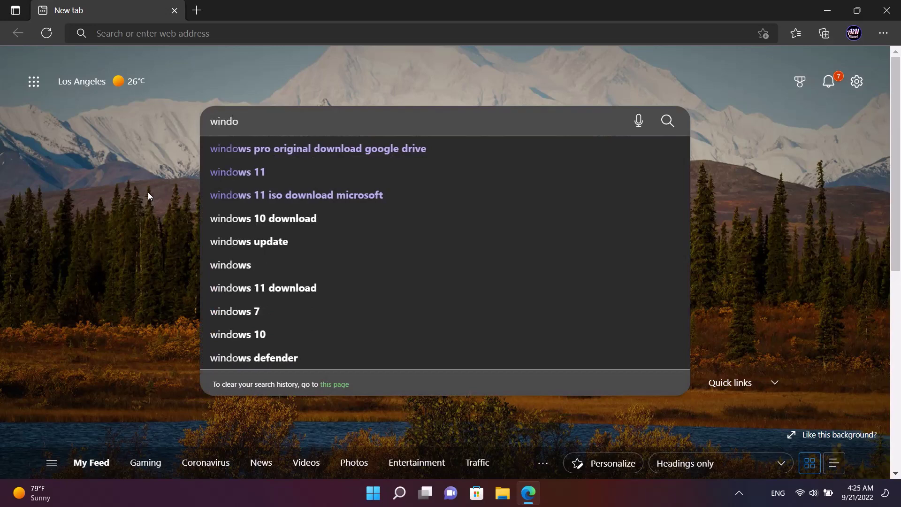
{"action": "type", "text": "ws"}
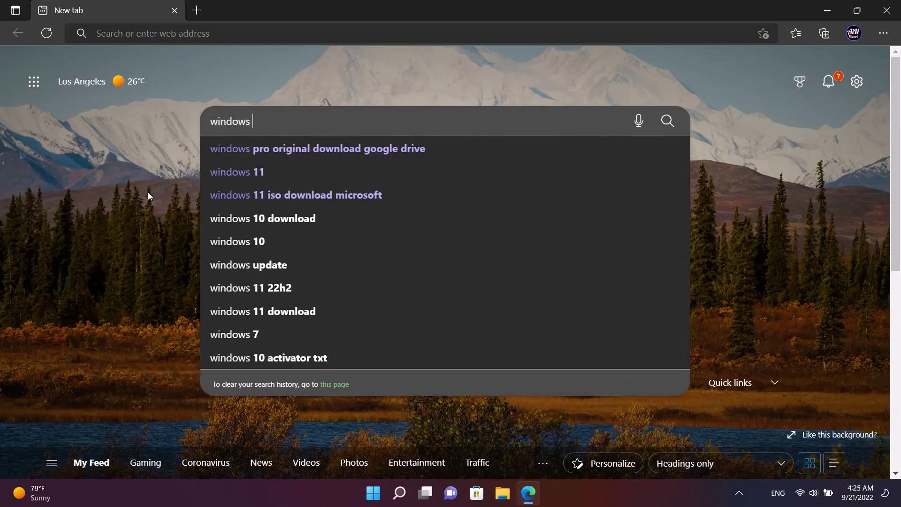
{"action": "type", "text": " 11"}
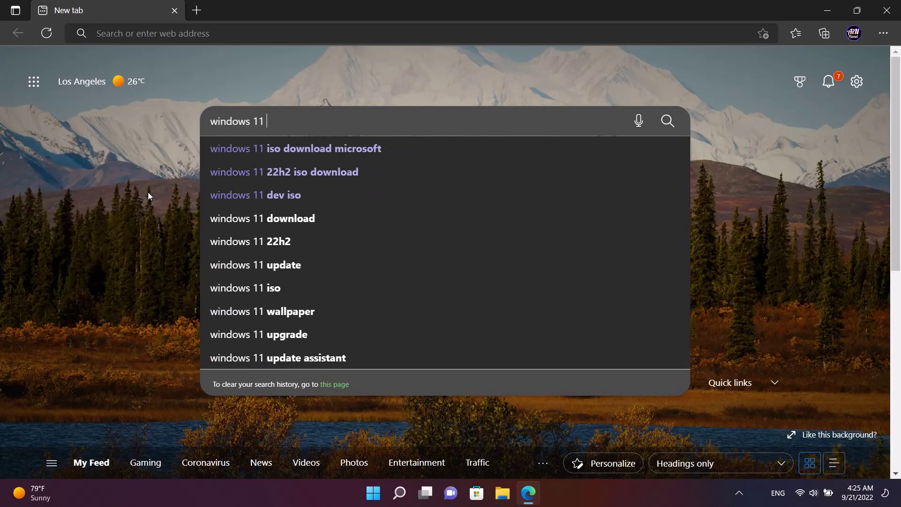
{"action": "type", "text": " iso"}
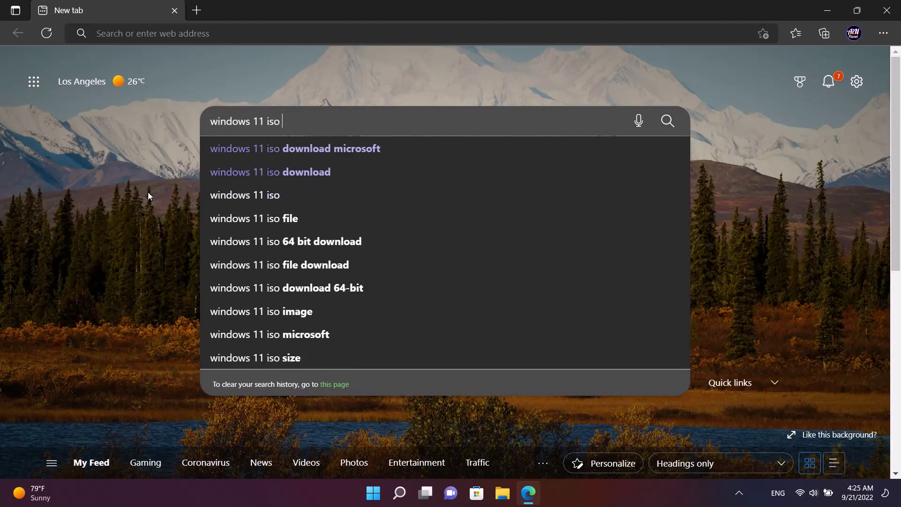
{"action": "type", "text": " dow"}
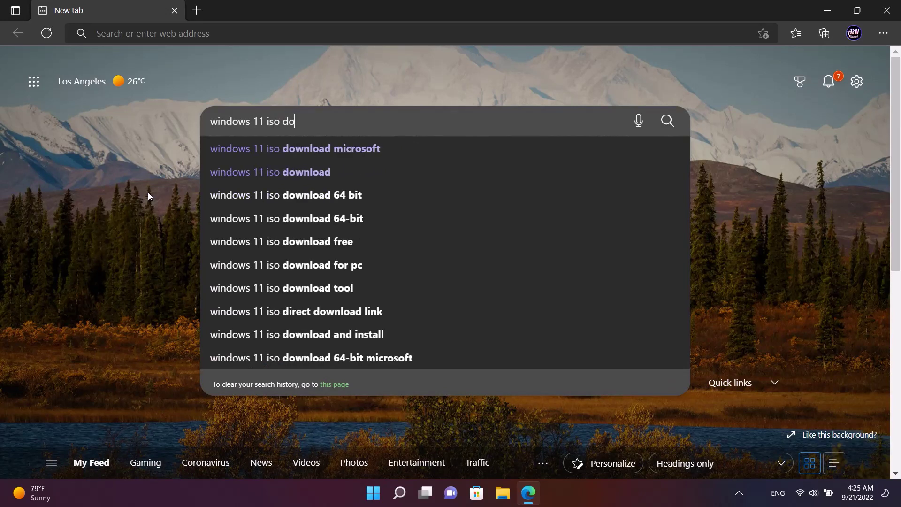
{"action": "type", "text": "nlo"}
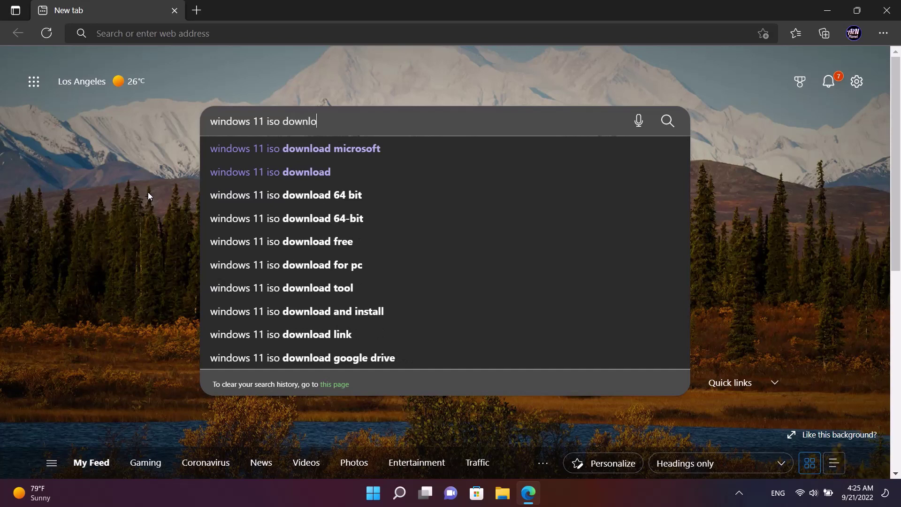
{"action": "type", "text": "ad"}
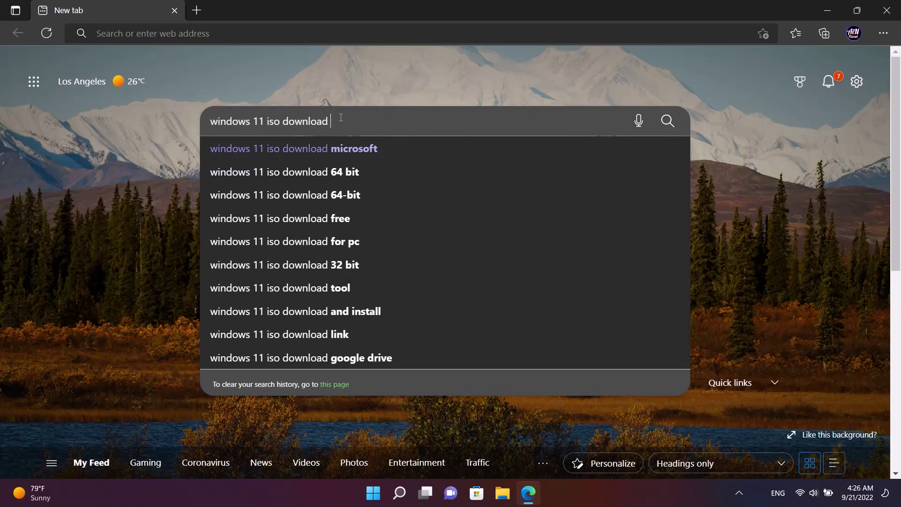
{"action": "left_click_drag", "start_coordinate": [335, 118], "coordinate": [206, 135]}
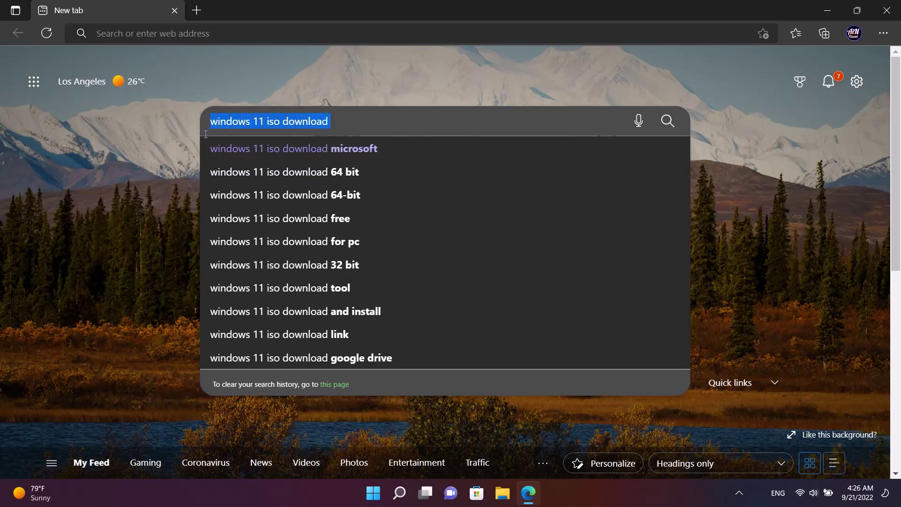
{"action": "left_click", "coordinate": [357, 120]}
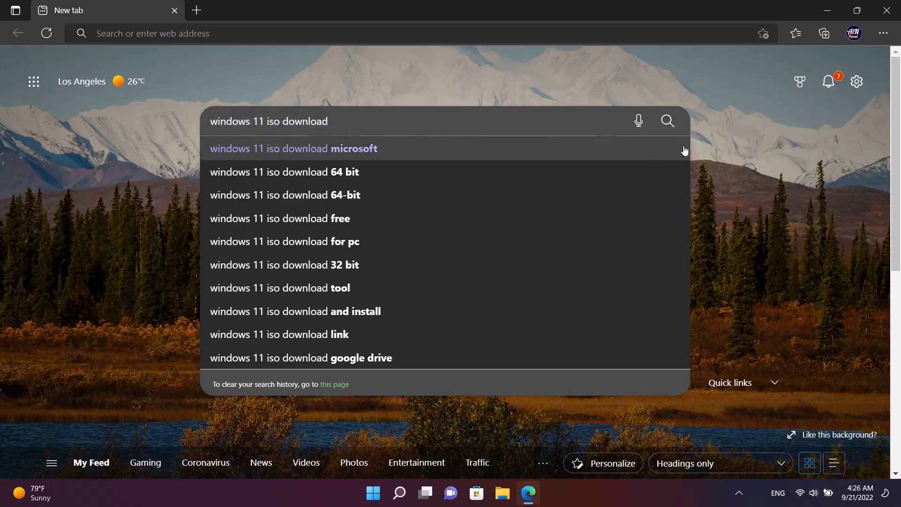
{"action": "left_click", "coordinate": [667, 121]}
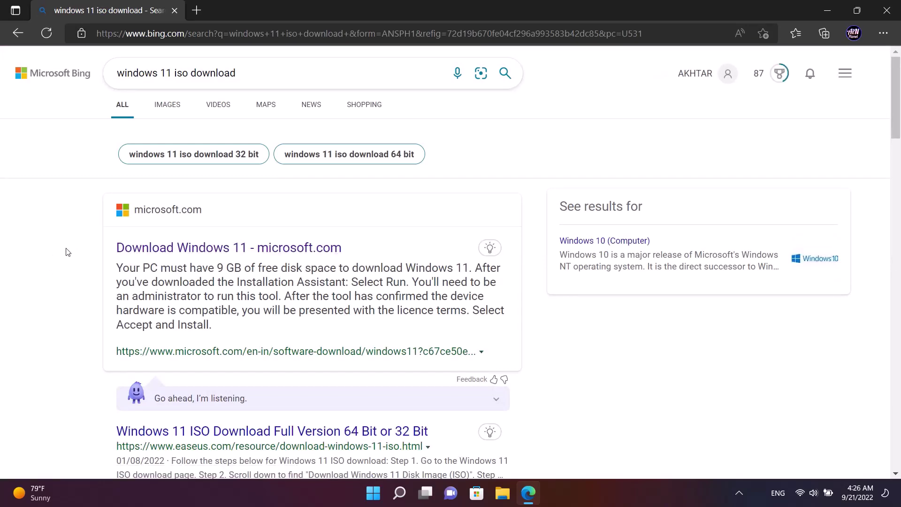
Open the "Download Windows 11" search result from microsoft.com
{"action": "scroll", "coordinate": [67, 252], "scroll_direction": "down", "scroll_amount": 4}
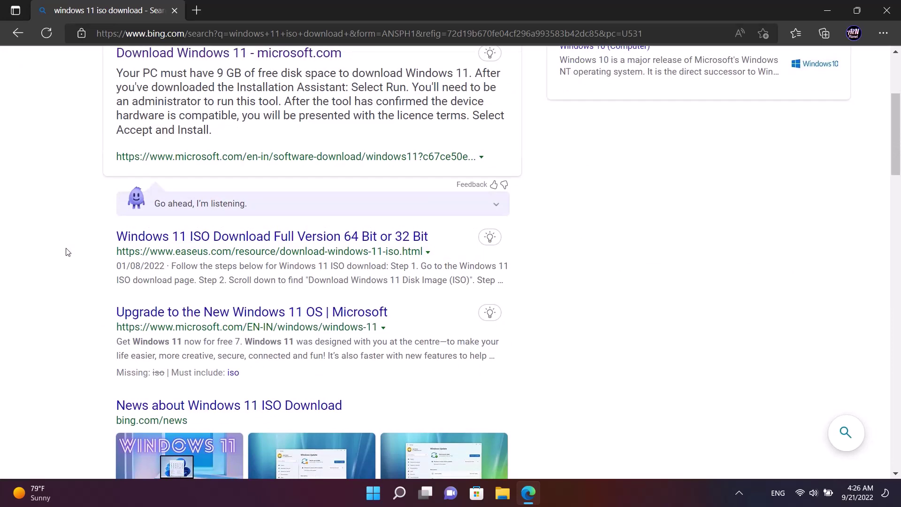
{"action": "scroll", "coordinate": [68, 252], "scroll_direction": "up", "scroll_amount": 4}
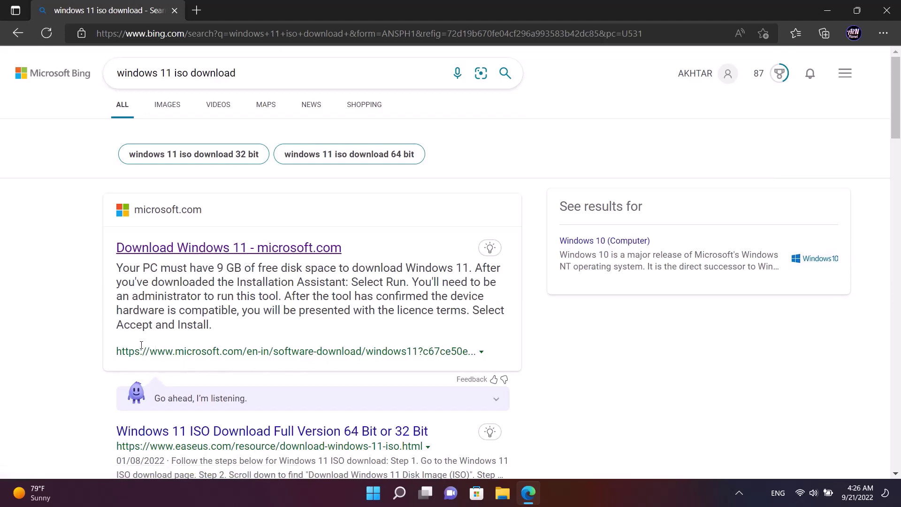
{"action": "left_click", "coordinate": [269, 252]}
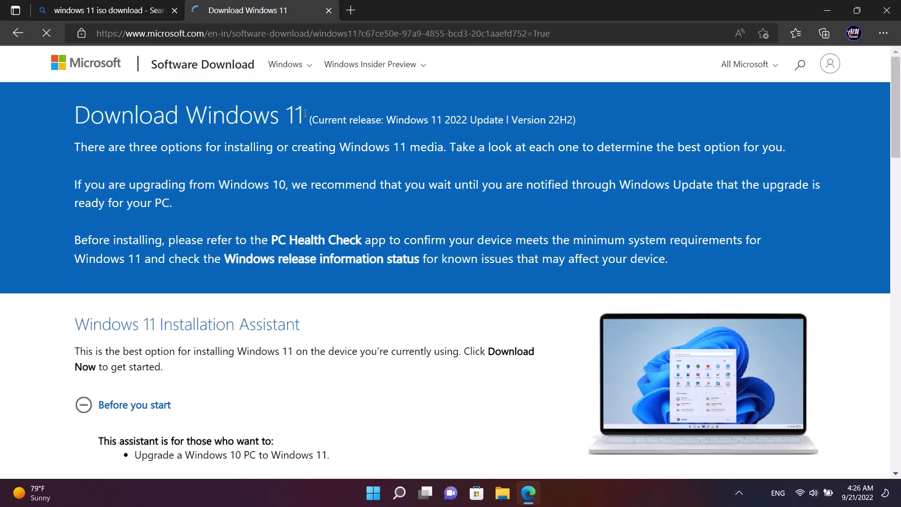
Check the Download Windows 11 page heading for the current release and version
{"action": "left_click_drag", "start_coordinate": [306, 113], "coordinate": [77, 122]}
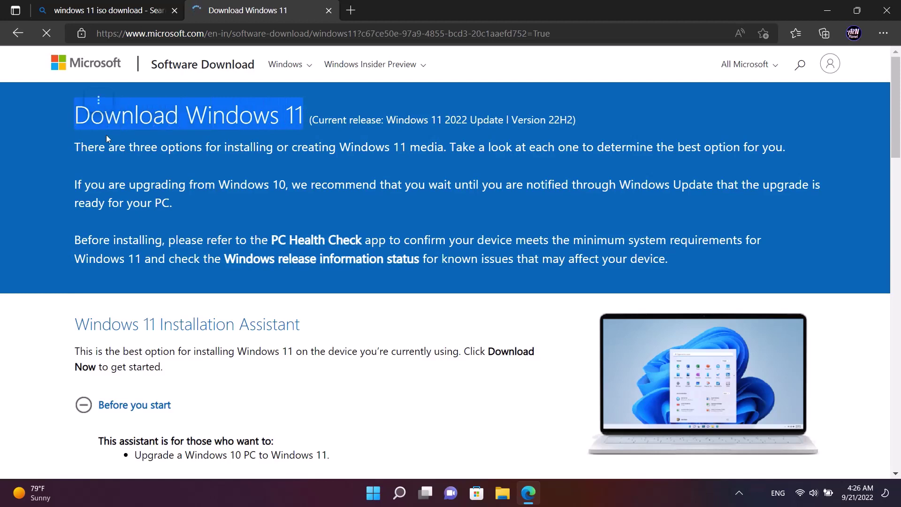
{"action": "left_click", "coordinate": [323, 96]}
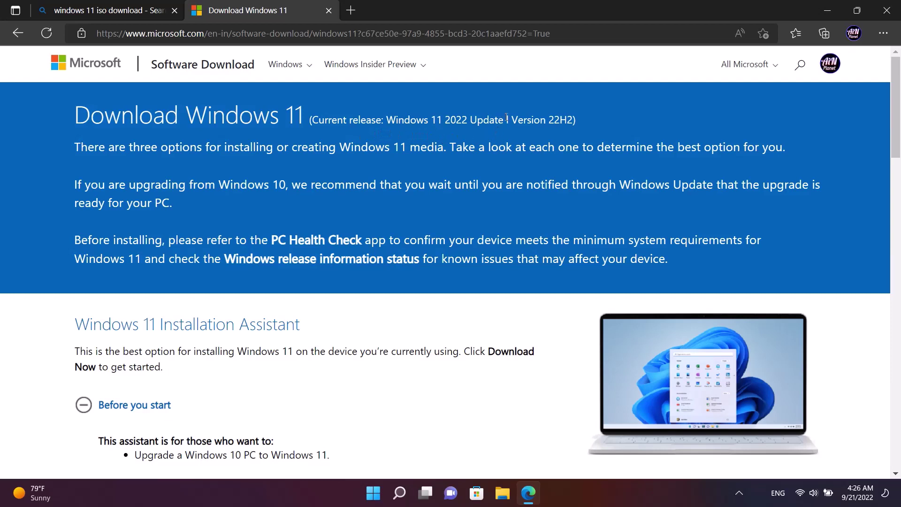
{"action": "left_click_drag", "start_coordinate": [502, 120], "coordinate": [312, 134]}
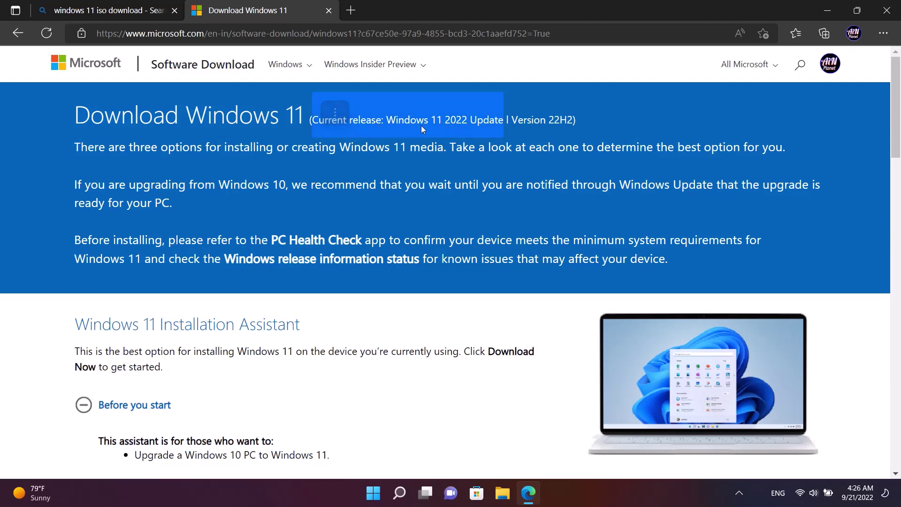
{"action": "left_click", "coordinate": [578, 121]}
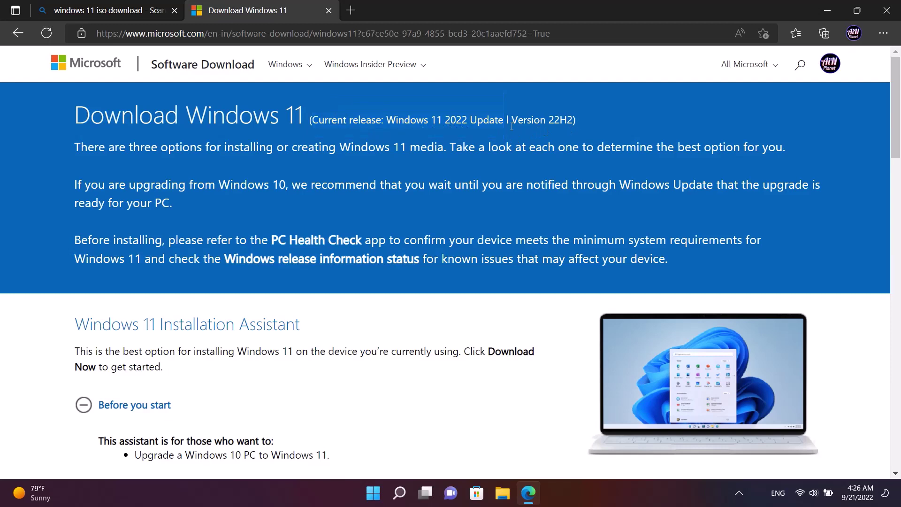
{"action": "left_click_drag", "start_coordinate": [511, 121], "coordinate": [571, 127]}
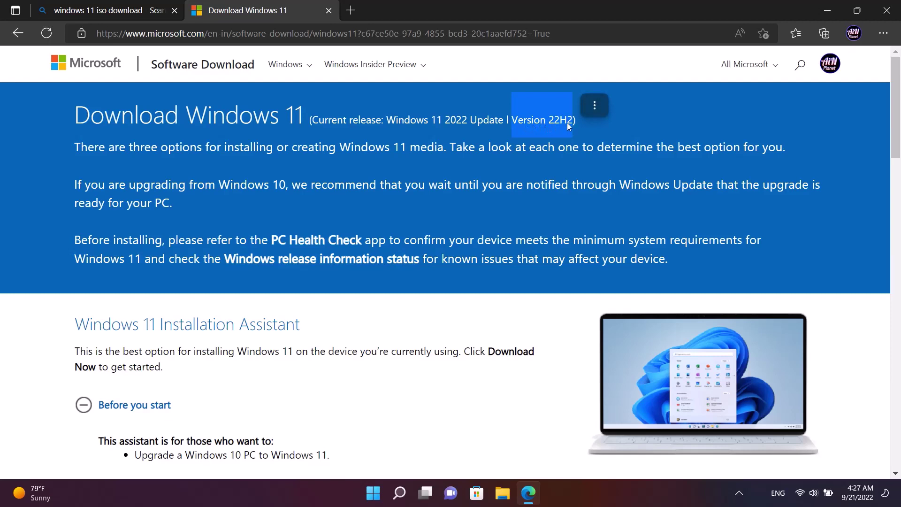
{"action": "left_click", "coordinate": [499, 72]}
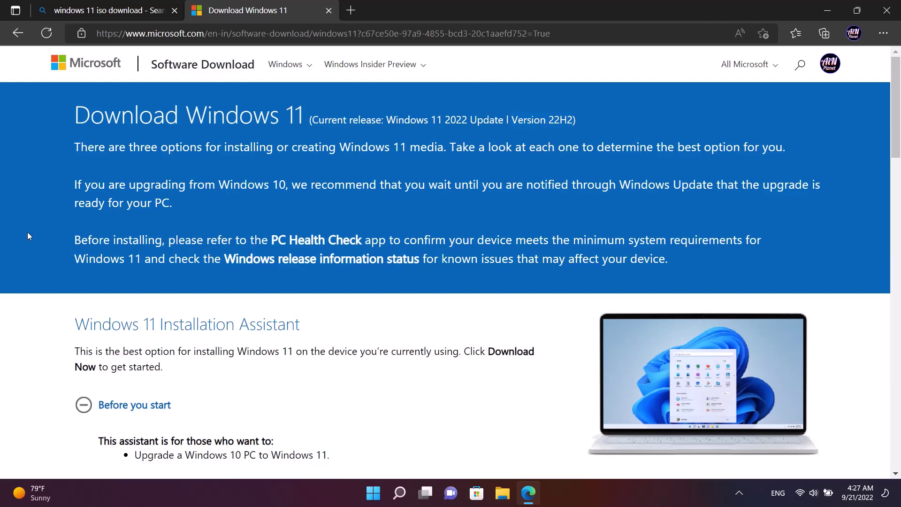
Choose Windows 11 (multi-edition ISO) in the Download Windows 11 Disk Image (ISO) section and submit the download request
{"action": "scroll", "coordinate": [432, 202], "scroll_direction": "down", "scroll_amount": 5}
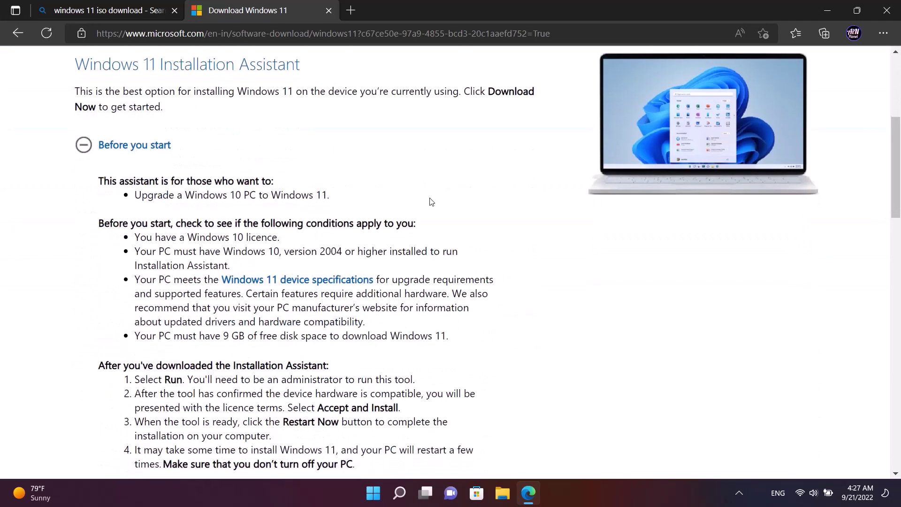
{"action": "scroll", "coordinate": [431, 202], "scroll_direction": "down", "scroll_amount": 4}
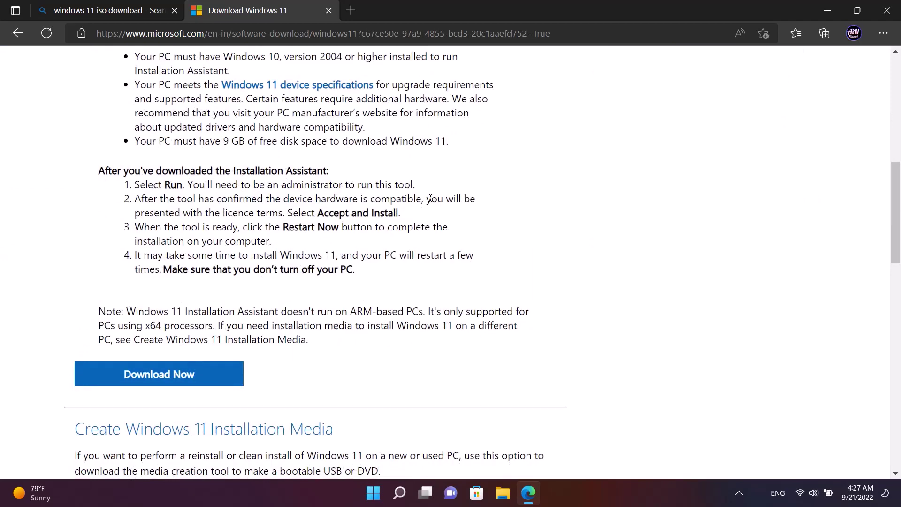
{"action": "scroll", "coordinate": [430, 198], "scroll_direction": "down", "scroll_amount": 5}
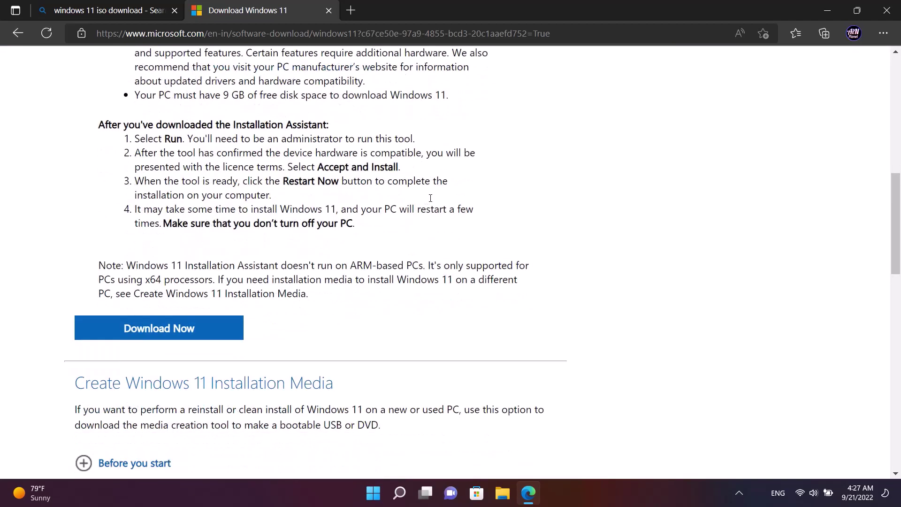
{"action": "scroll", "coordinate": [430, 199], "scroll_direction": "up", "scroll_amount": 4}
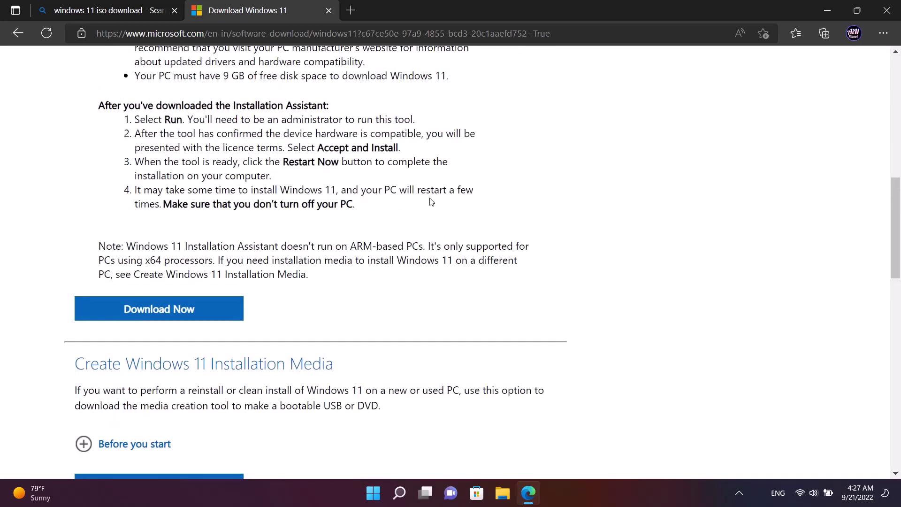
{"action": "scroll", "coordinate": [431, 201], "scroll_direction": "down", "scroll_amount": 10}
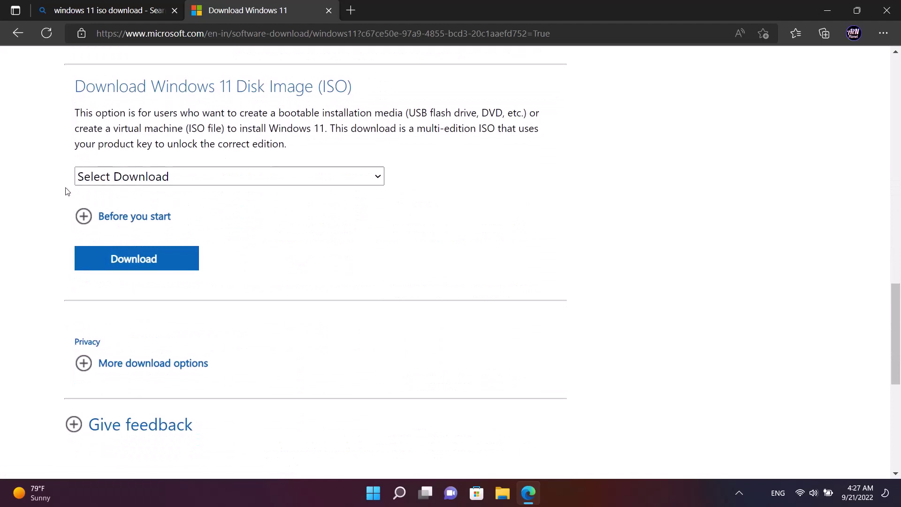
{"action": "scroll", "coordinate": [78, 197], "scroll_direction": "down", "scroll_amount": 1}
{"action": "scroll", "coordinate": [78, 197], "scroll_direction": "up", "scroll_amount": 2}
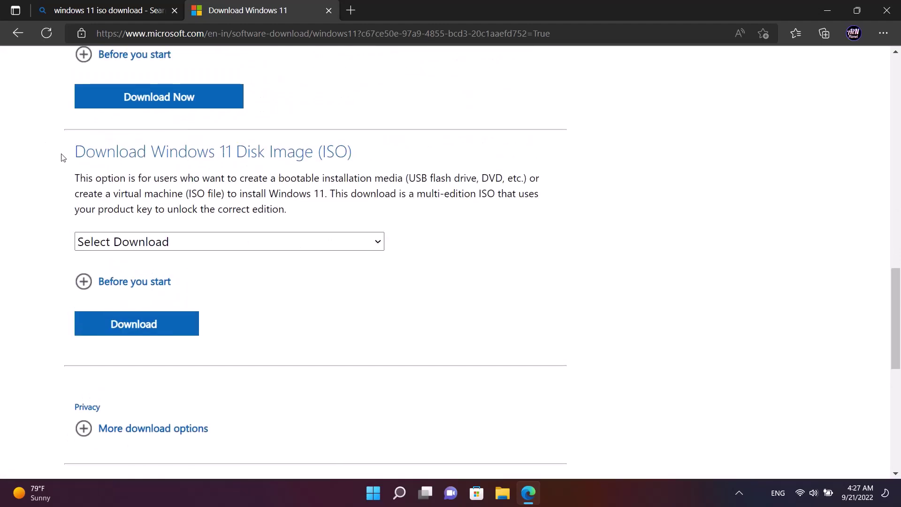
{"action": "left_click_drag", "start_coordinate": [75, 155], "coordinate": [371, 156]}
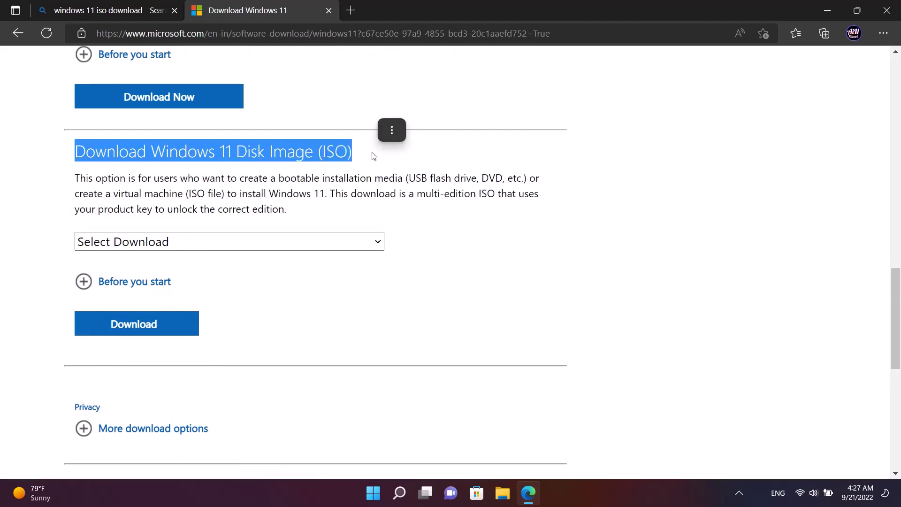
{"action": "left_click", "coordinate": [369, 154]}
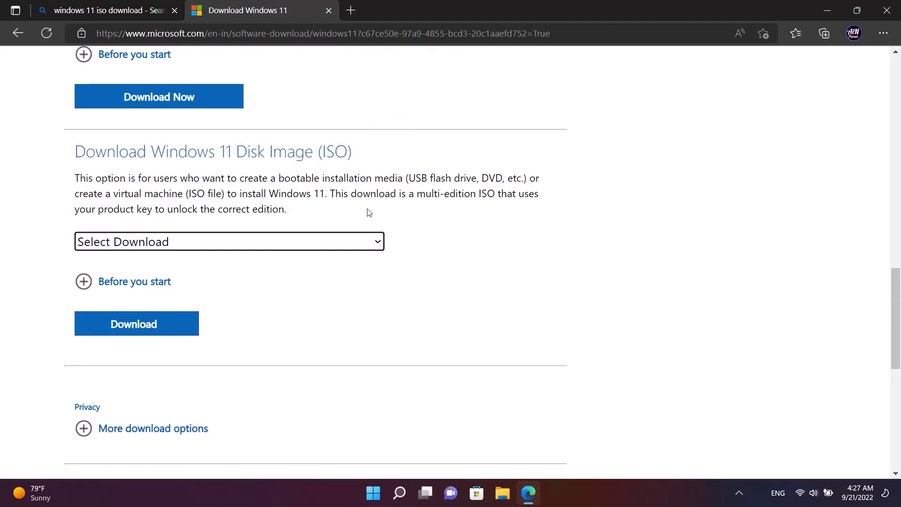
{"action": "left_click", "coordinate": [378, 243]}
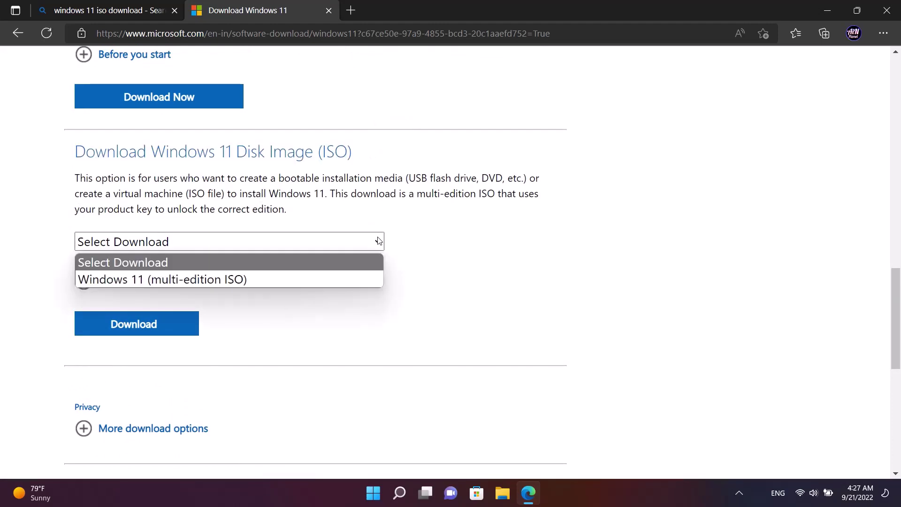
{"action": "left_click", "coordinate": [212, 282]}
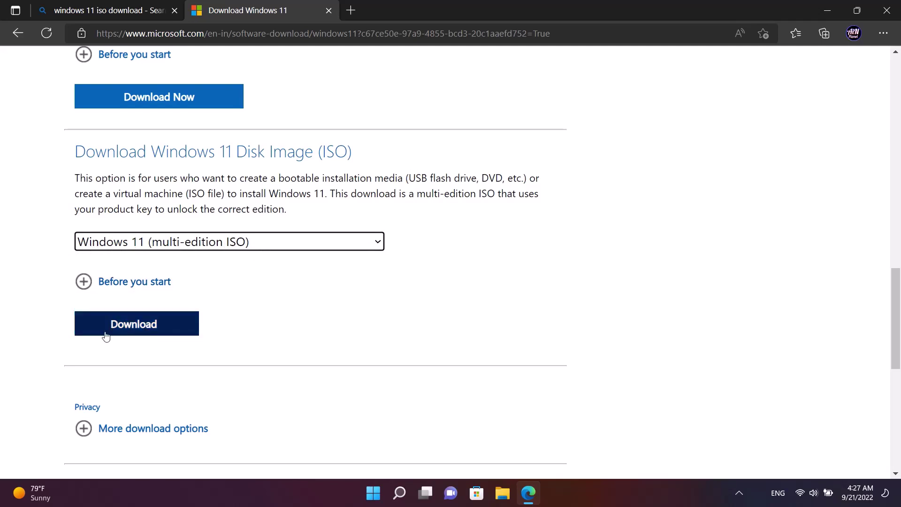
{"action": "left_click", "coordinate": [123, 328]}
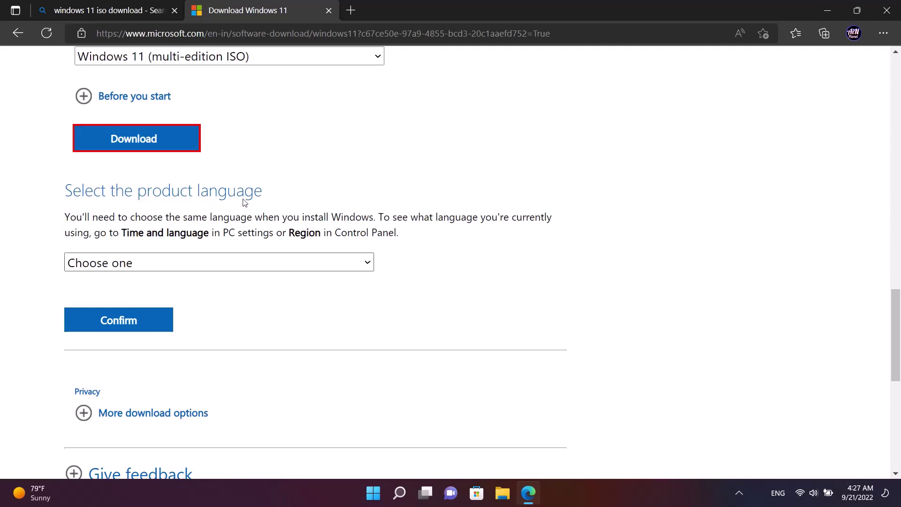
Choose English (United States) as the product language and confirm the selection
{"action": "left_click", "coordinate": [266, 262]}
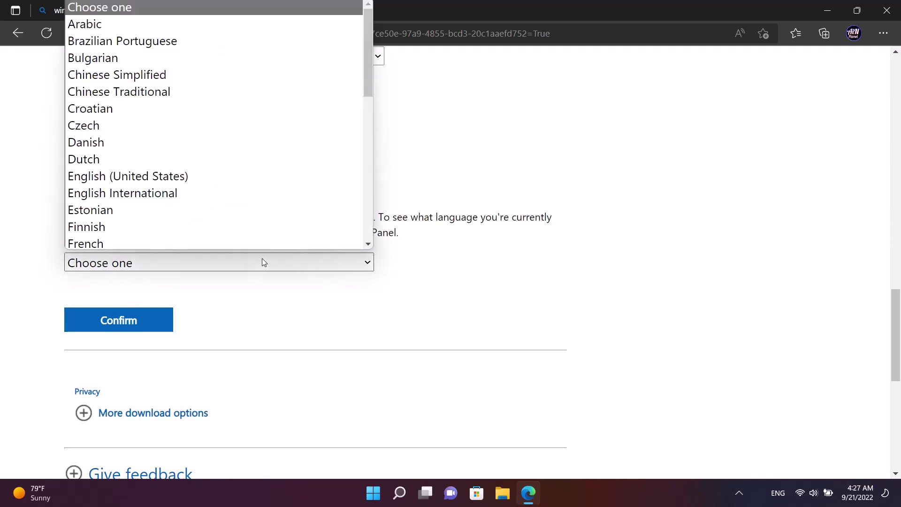
{"action": "left_click", "coordinate": [150, 178]}
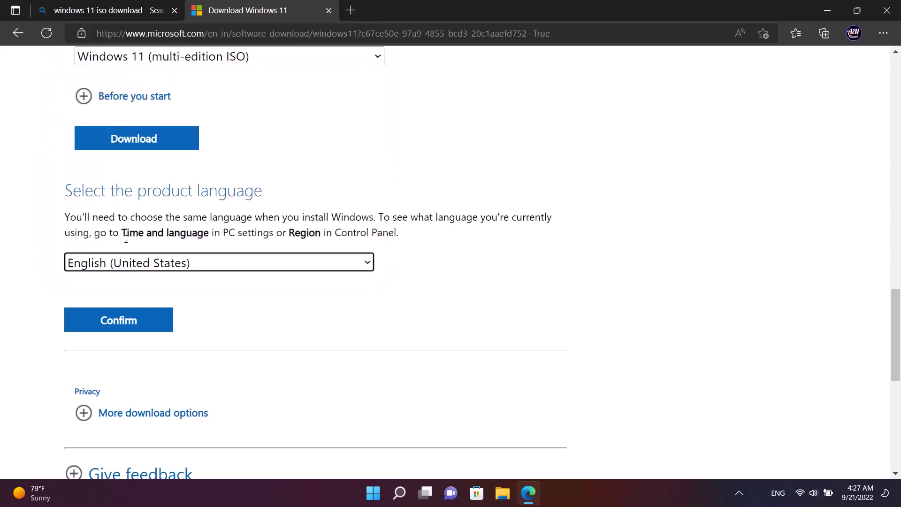
{"action": "left_click", "coordinate": [121, 325]}
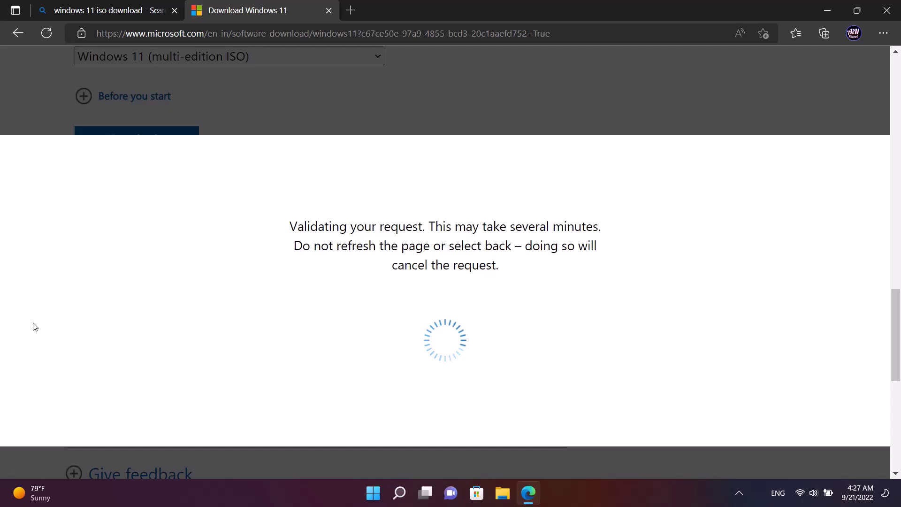
Start the 64-bit download of Windows 11 English (United States)
{"action": "scroll", "coordinate": [32, 319], "scroll_direction": "down", "scroll_amount": 1}
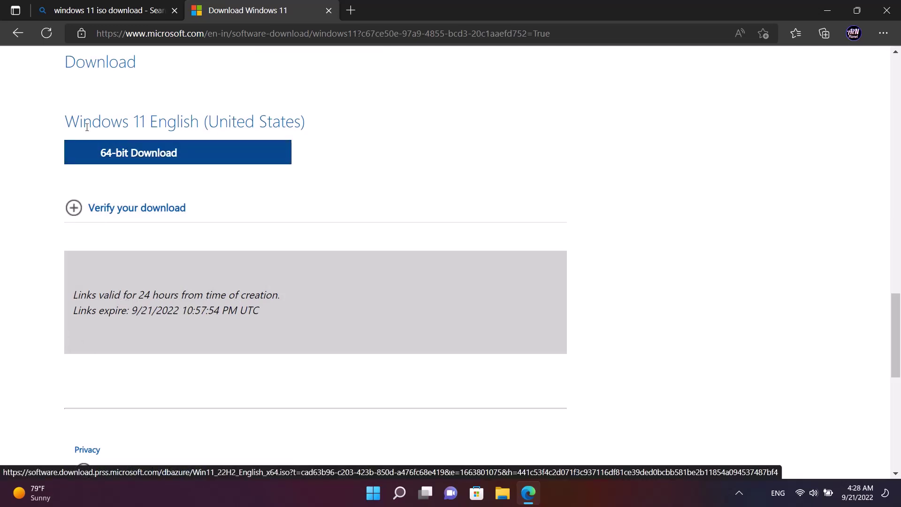
{"action": "left_click", "coordinate": [136, 153]}
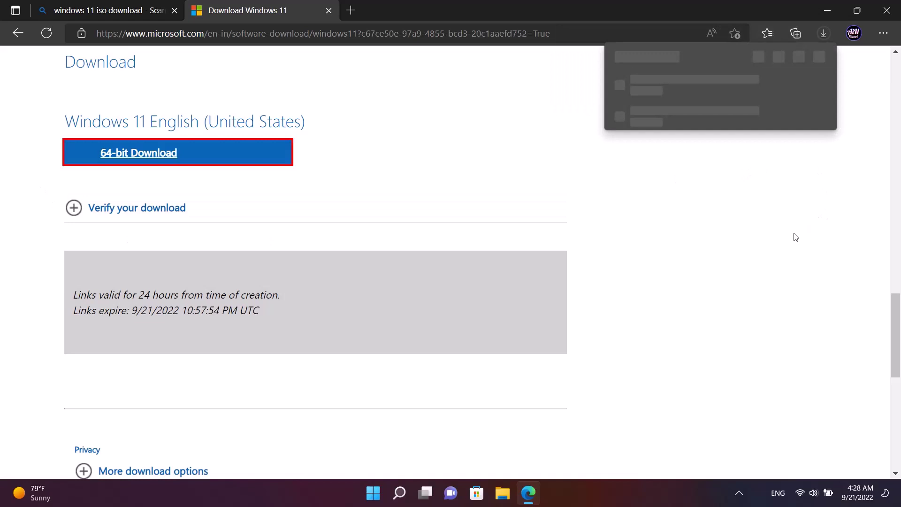
Pause and cancel the Win11_22H2_English_x64.iso download, and dismiss the downloads list
{"action": "mouse_move", "coordinate": [643, 88]}
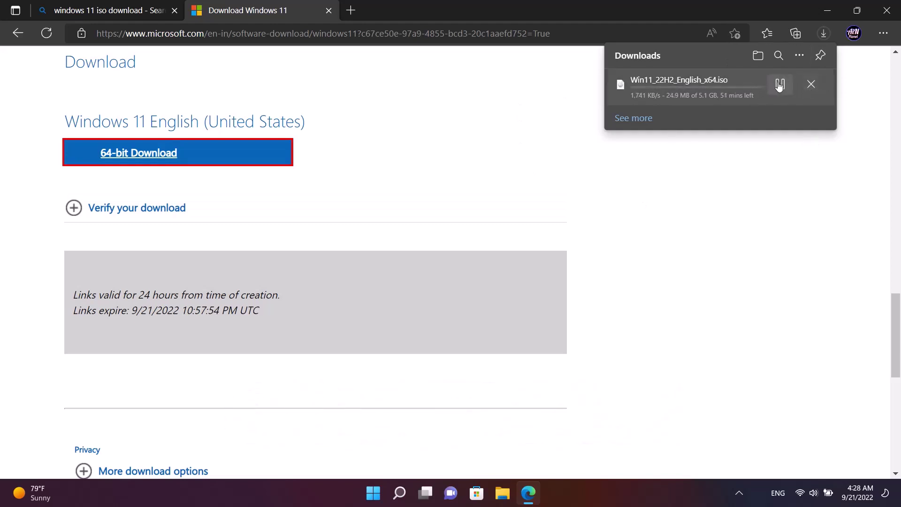
{"action": "left_click", "coordinate": [780, 85]}
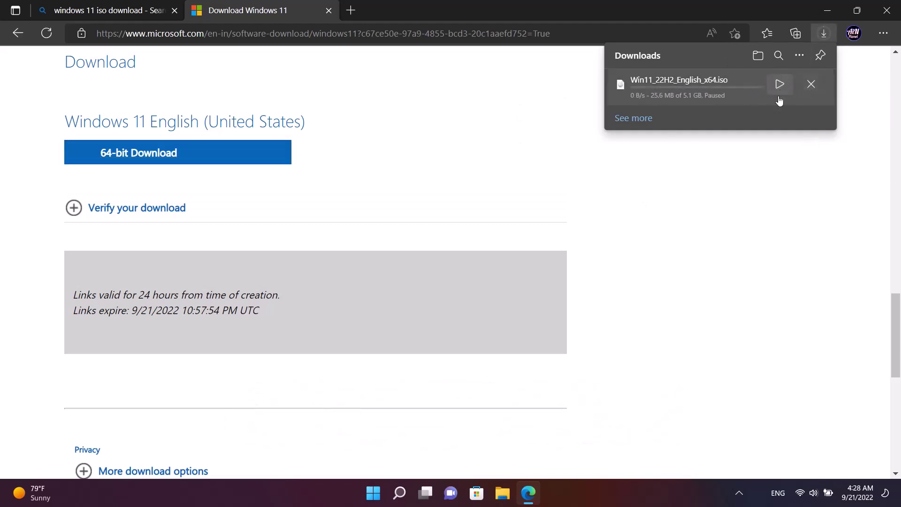
{"action": "left_click", "coordinate": [812, 84]}
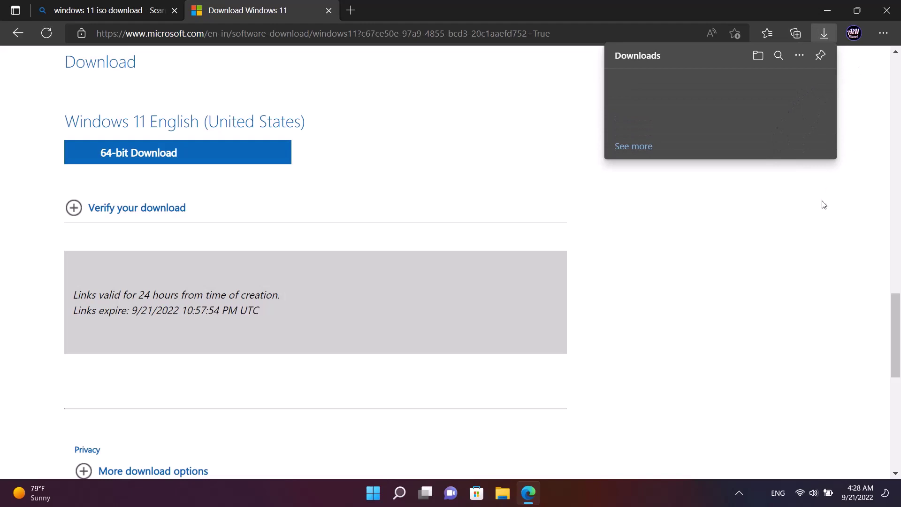
{"action": "left_click", "coordinate": [539, 94]}
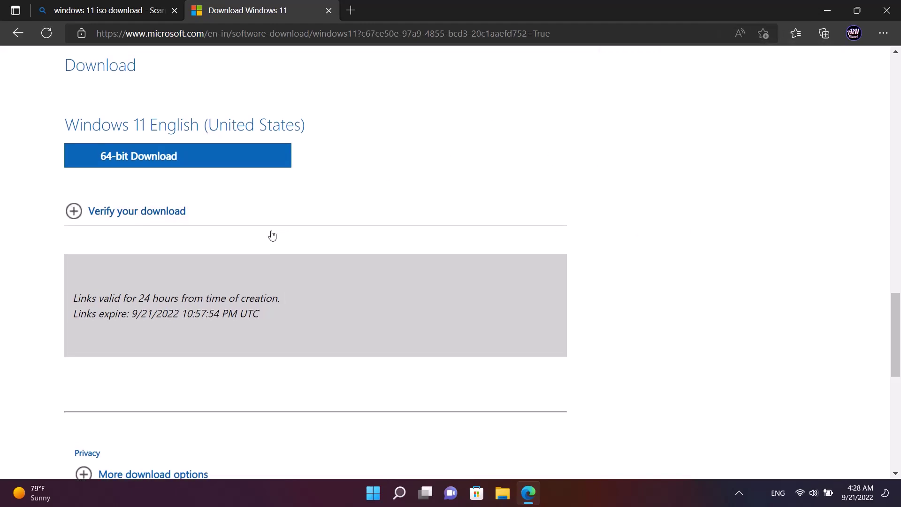